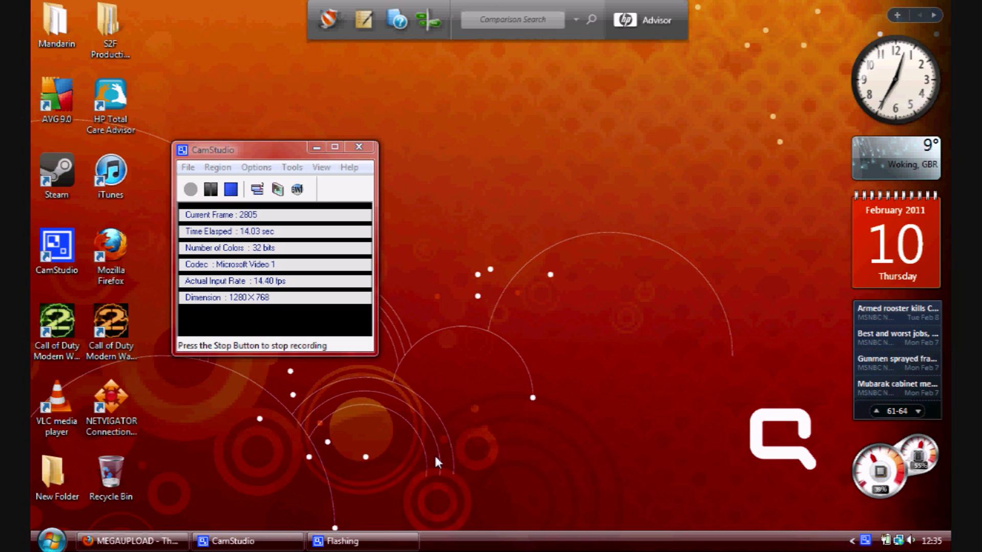
Step: Reload the Megaupload page for MS office 2003 PRO.rar in Firefox and wait out the free-user countdown
drag(501, 417, 691, 344)
drag(197, 509, 308, 459)
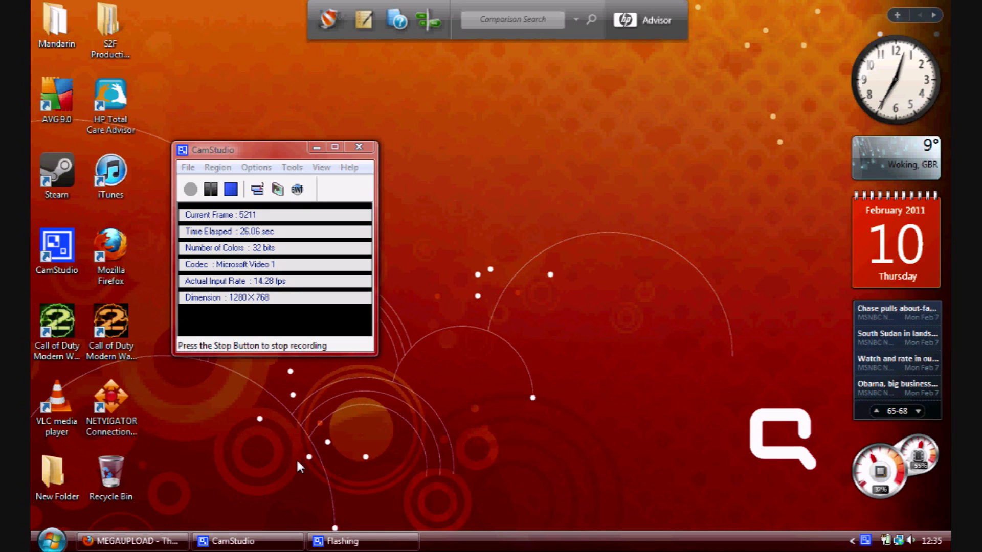
click(102, 541)
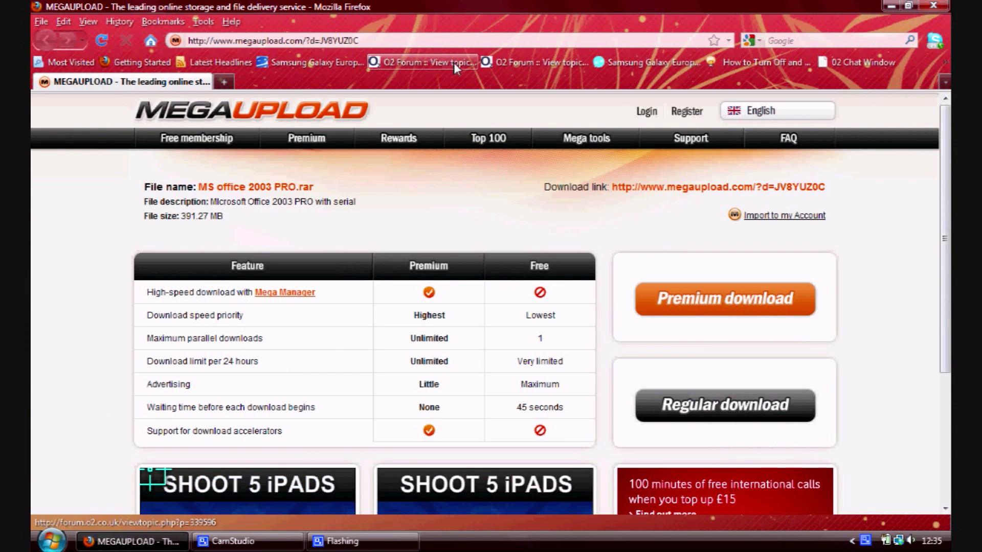
click(440, 45)
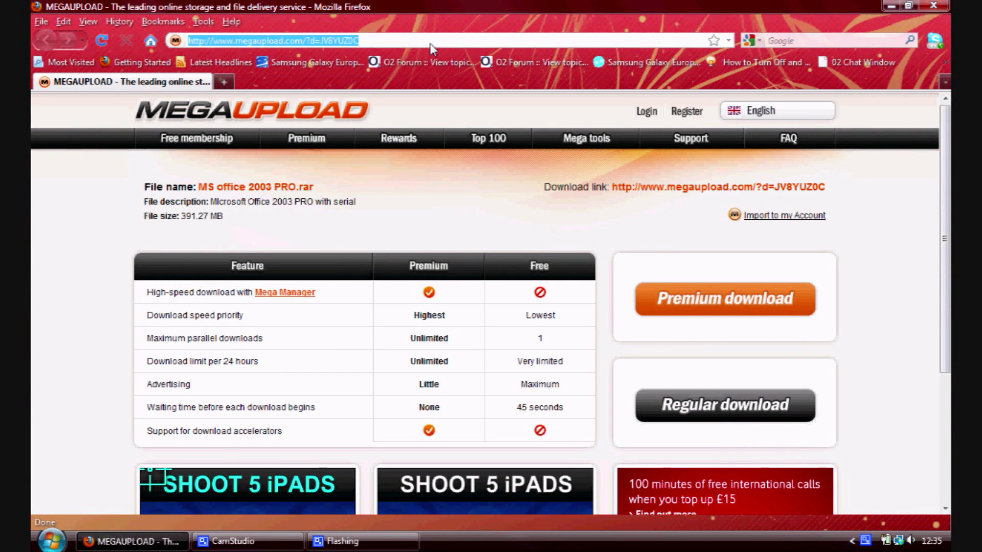
key(Return)
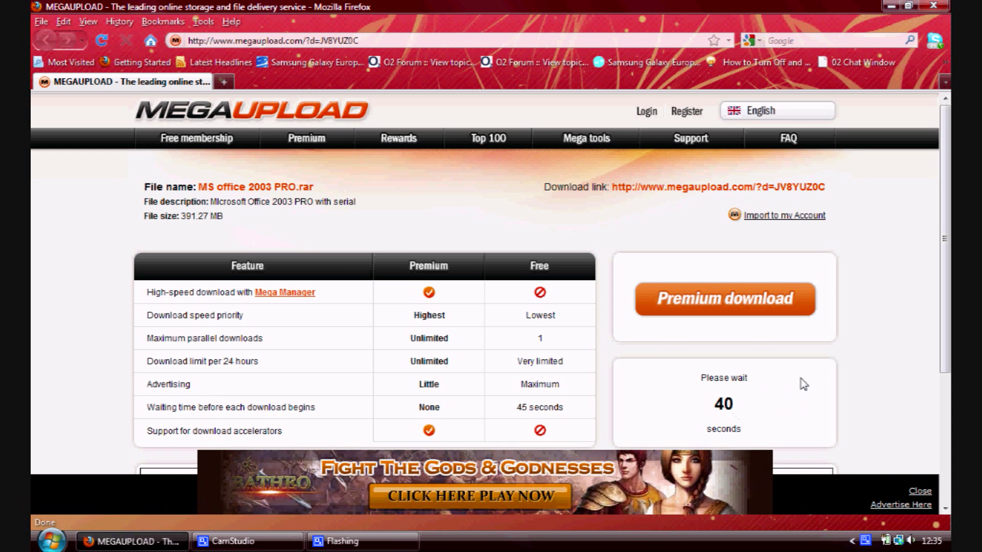
scroll(808, 384, down, 5)
scroll(805, 379, down, 1)
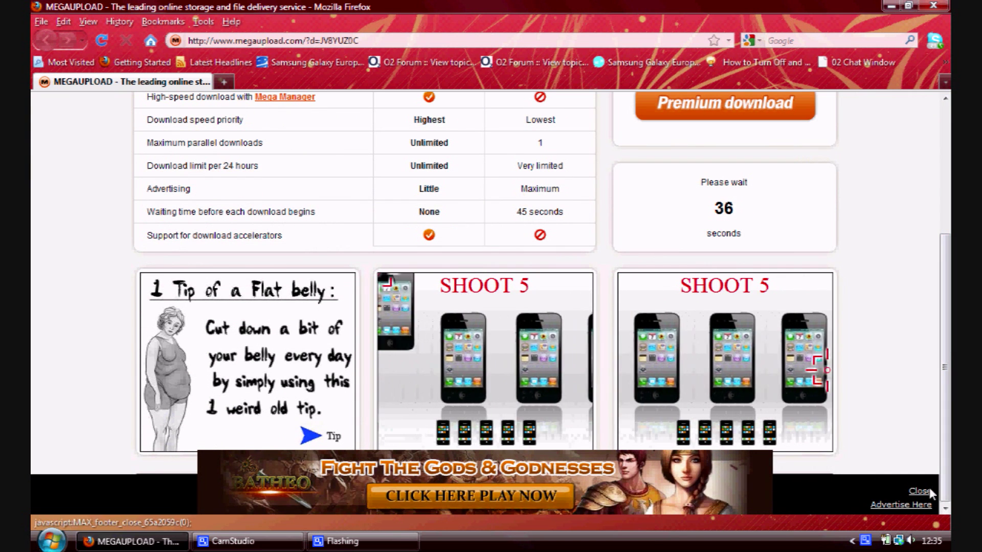
scroll(880, 358, up, 6)
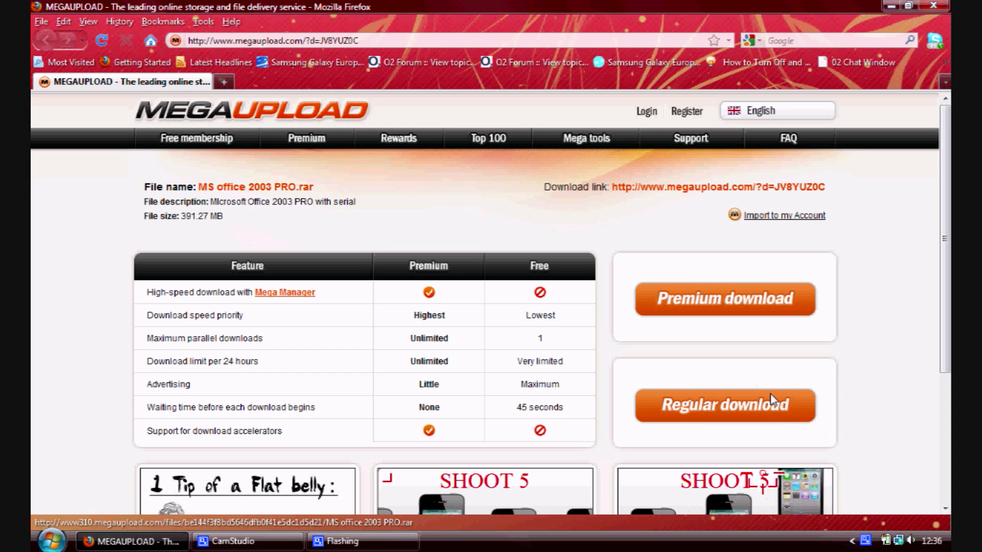
Step: Start the regular download, close the Groupon popup, then switch the prompt to Save File and dismiss it
click(737, 412)
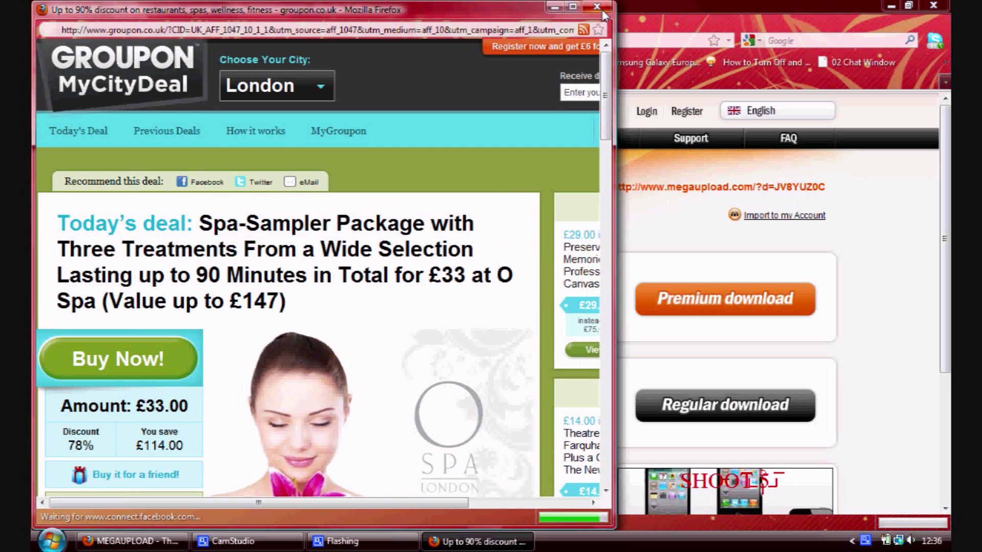
click(597, 7)
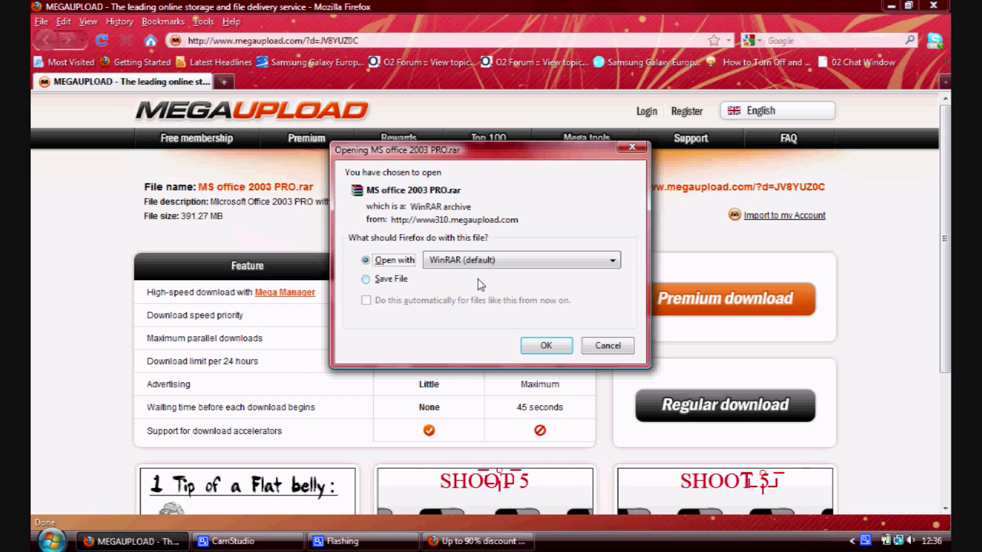
click(366, 280)
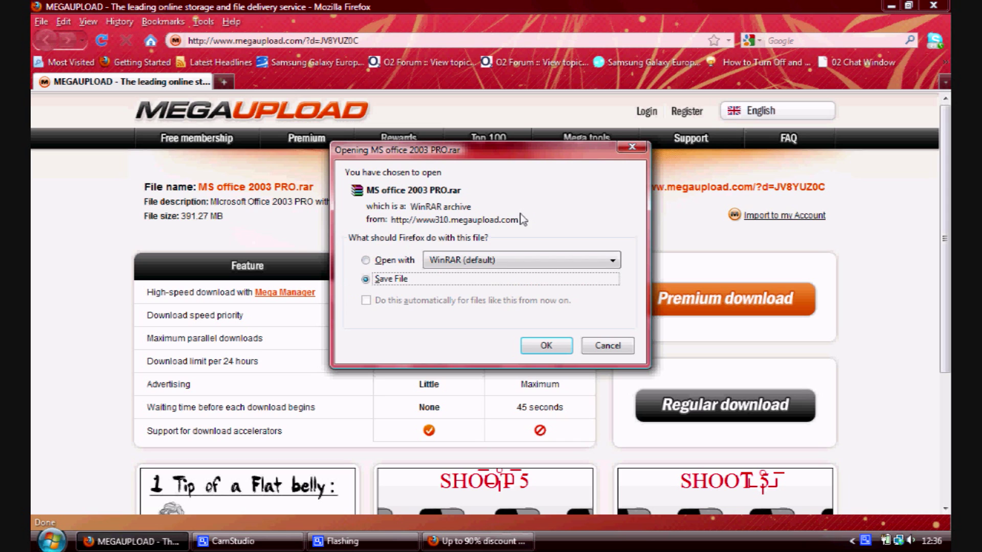
click(607, 345)
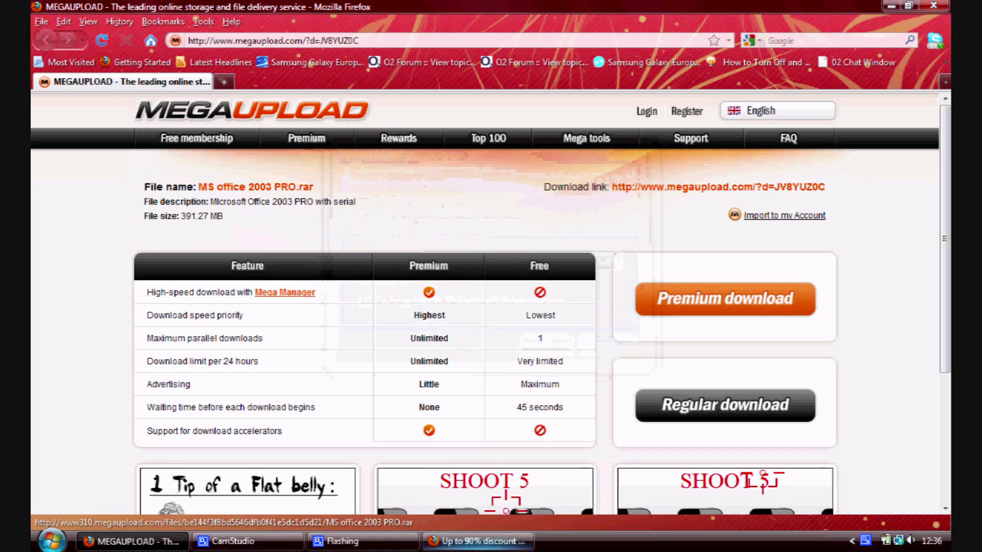
Step: Open the Downloads folder inside your user folder from the Start menu
key(super)
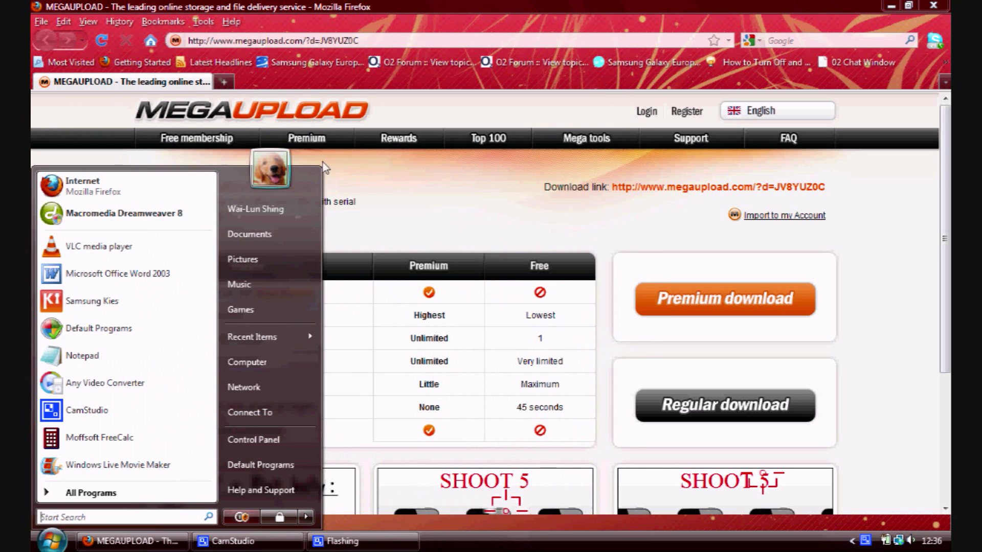
click(294, 210)
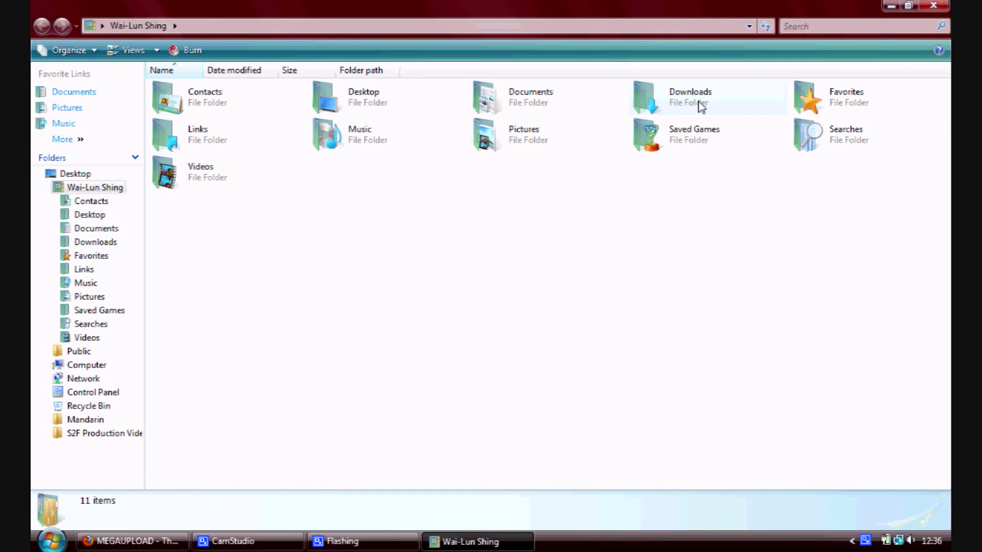
double_click(701, 106)
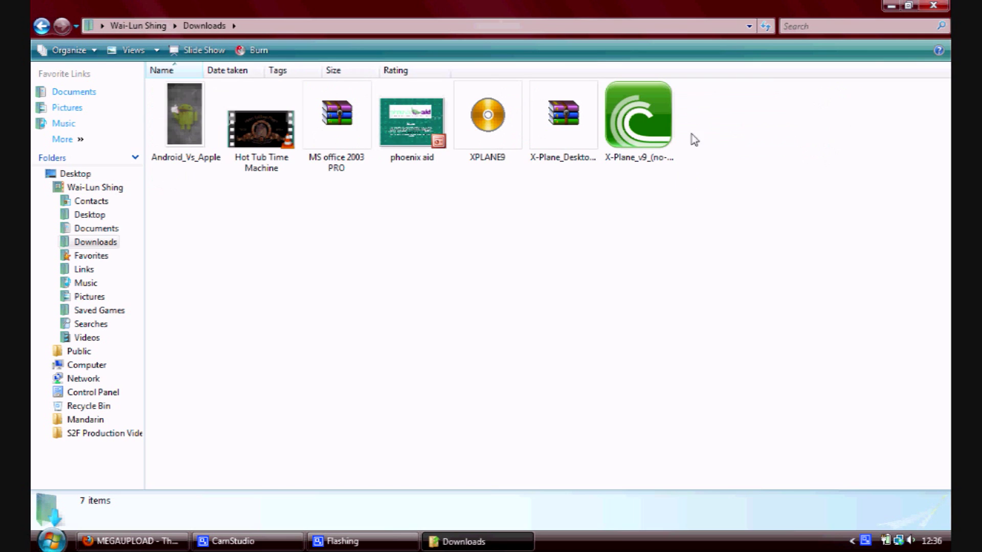
drag(678, 288, 248, 486)
Step: Open the MS office 2003 PRO archive in a maximized WinRAR window and view cd 1 key.txt
double_click(342, 139)
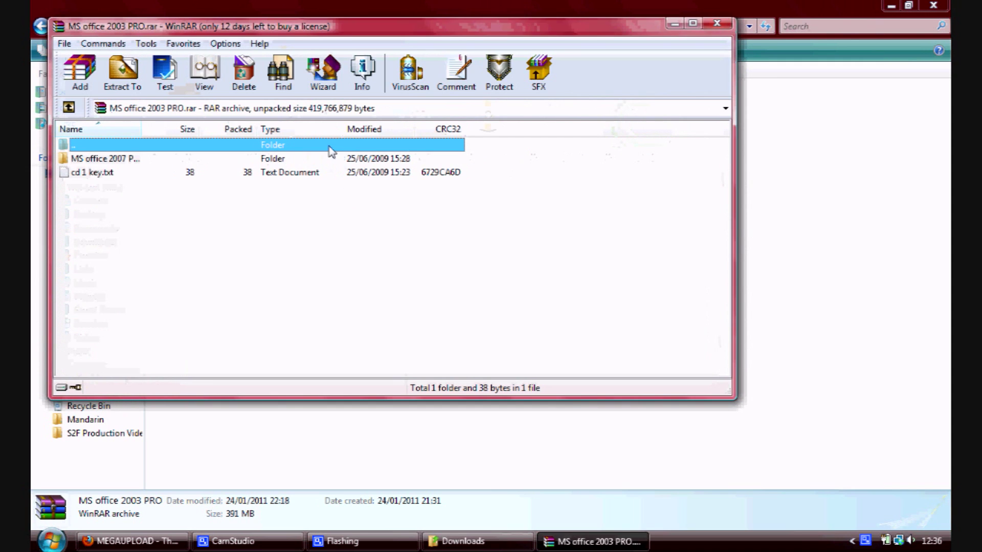
click(693, 23)
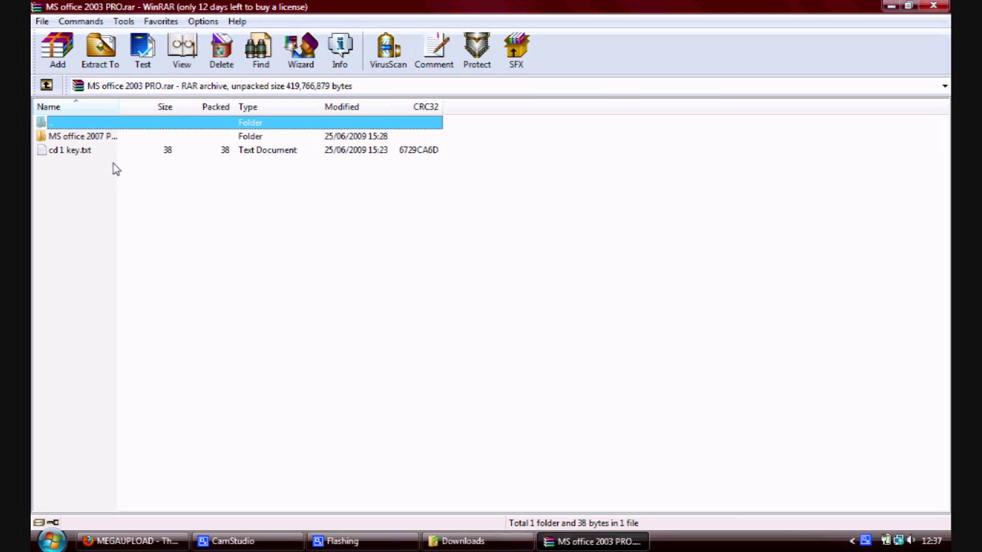
double_click(78, 153)
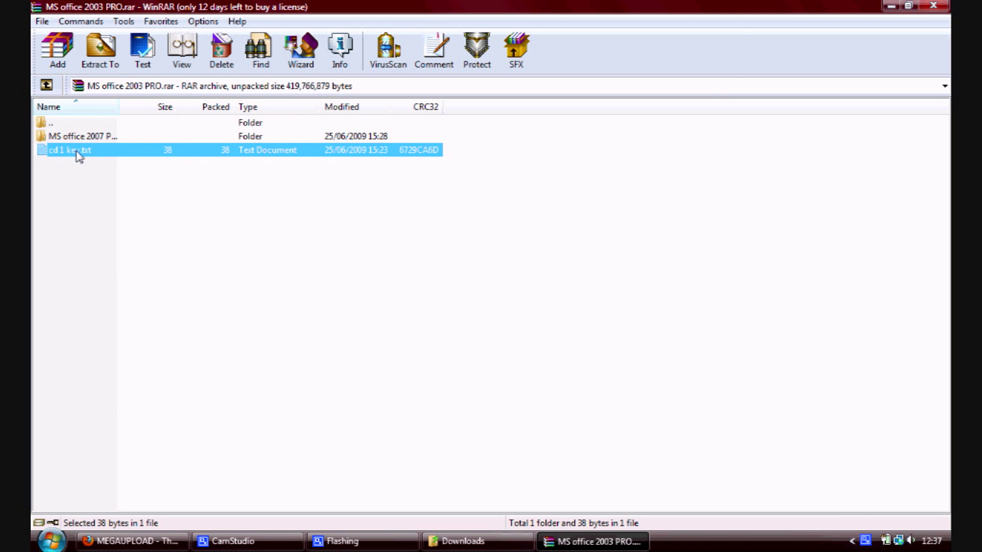
Step: Copy only the product key from cd 1 key.txt, then close Notepad
drag(275, 57, 109, 66)
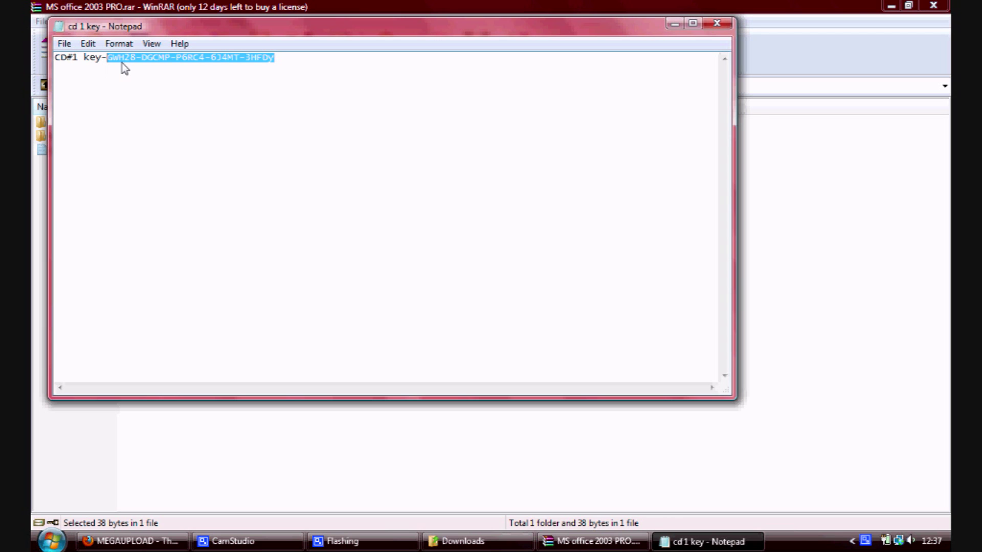
drag(302, 68, 108, 72)
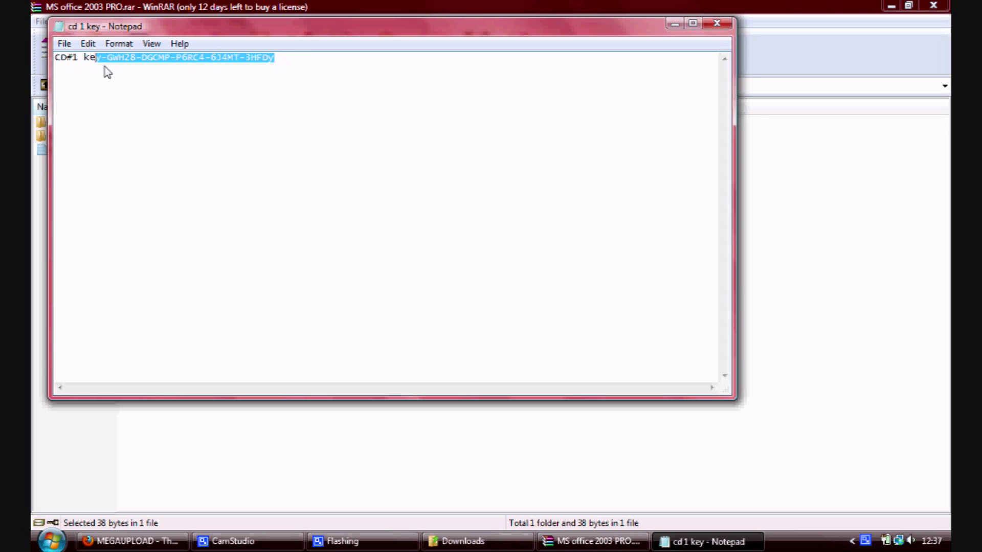
right_click(132, 66)
click(184, 109)
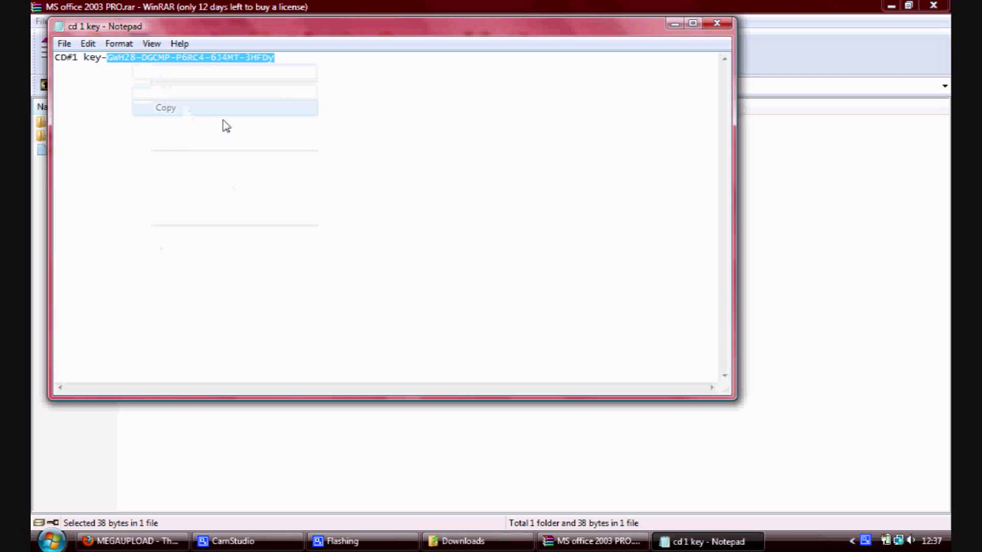
click(718, 24)
Step: Extract the archive's MS office 2007 PRO folder to the Desktop, then close WinRAR
double_click(131, 137)
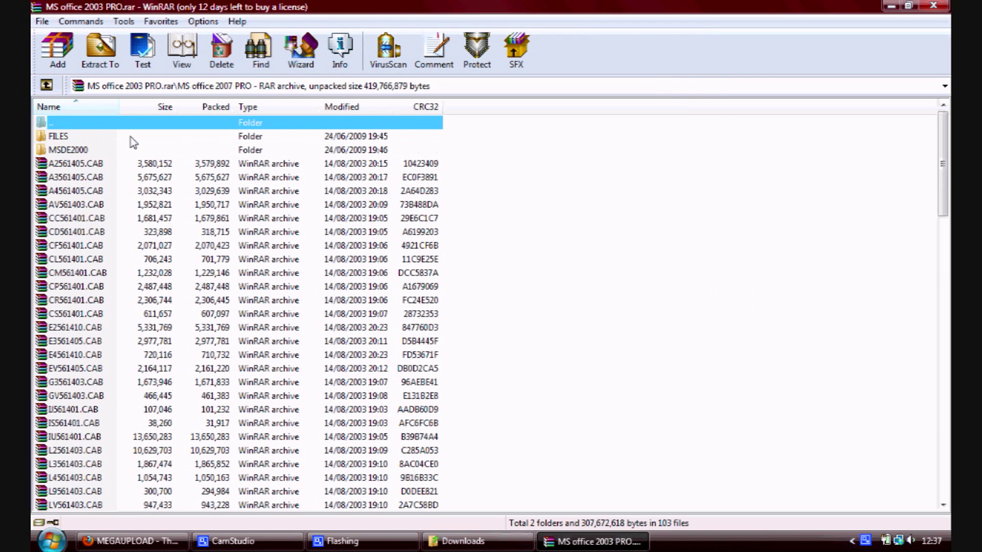
double_click(68, 127)
click(100, 51)
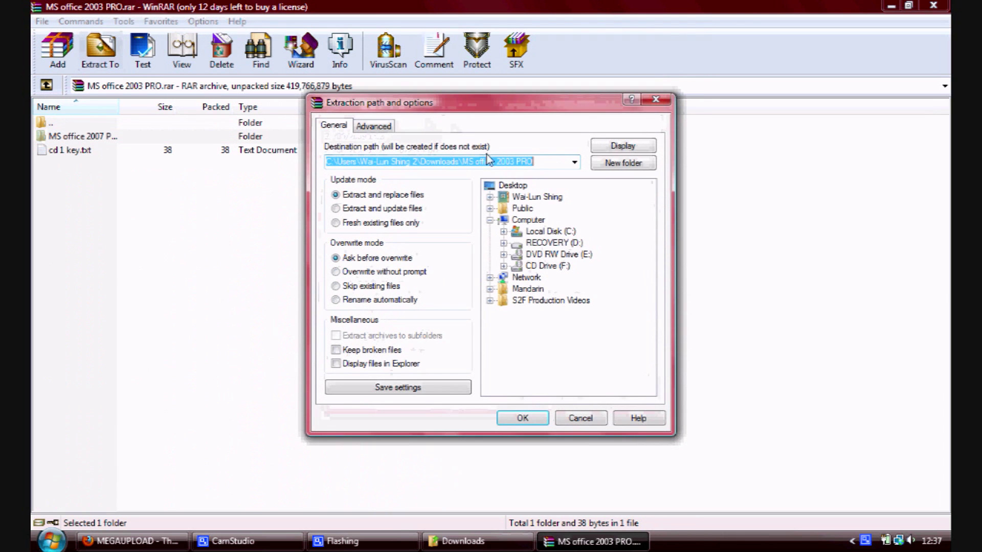
click(512, 185)
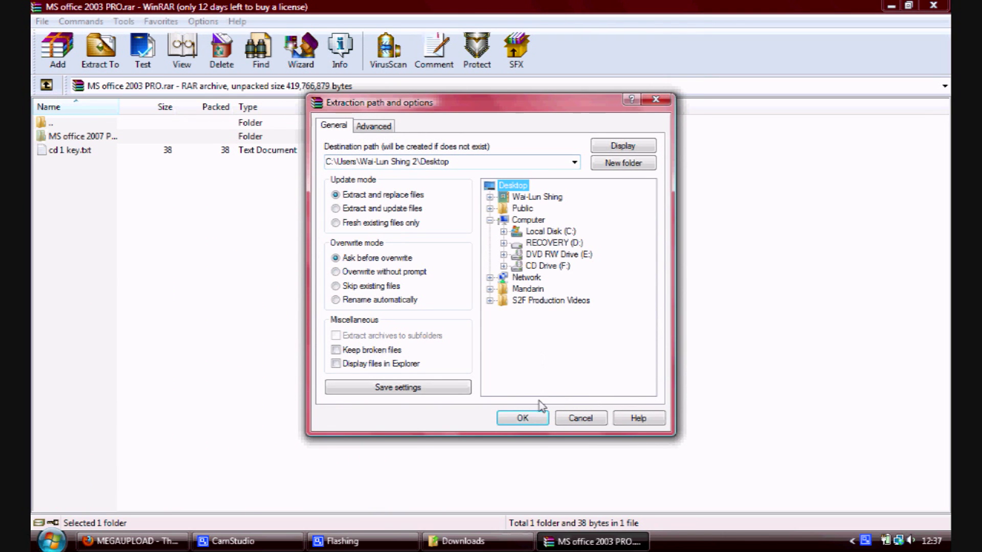
click(519, 422)
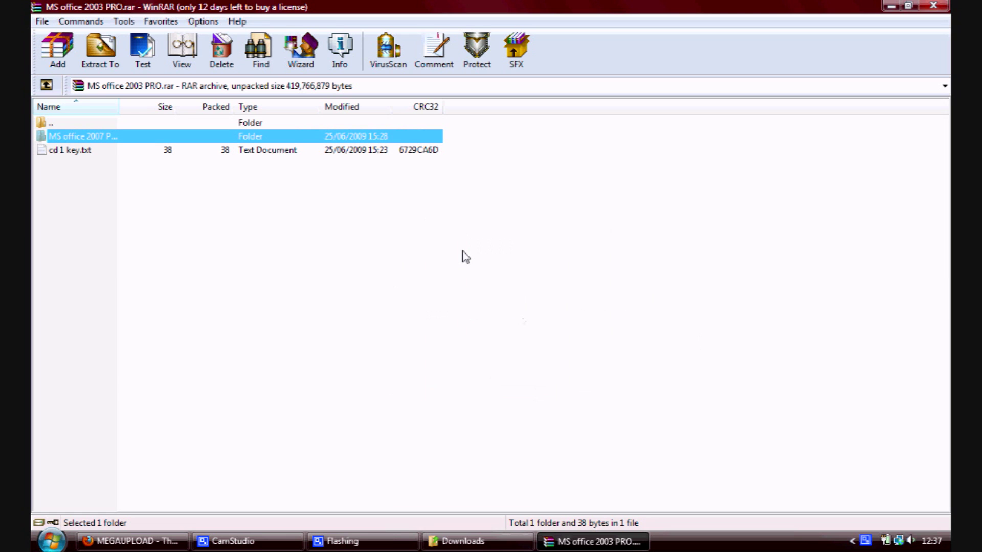
click(939, 6)
Step: Close Downloads, open the MS office 2007 PRO folder on the desktop, and run SETUP
click(944, 7)
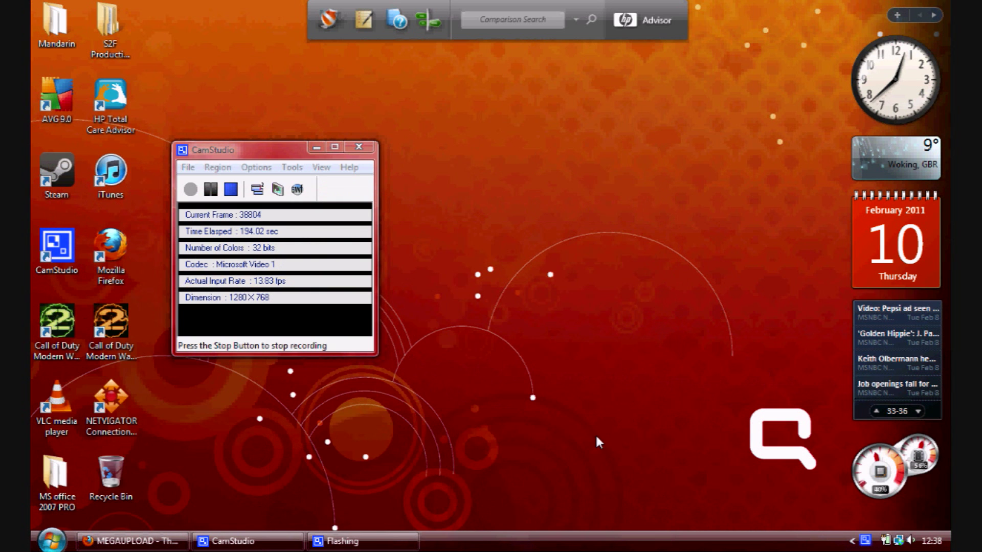
double_click(54, 488)
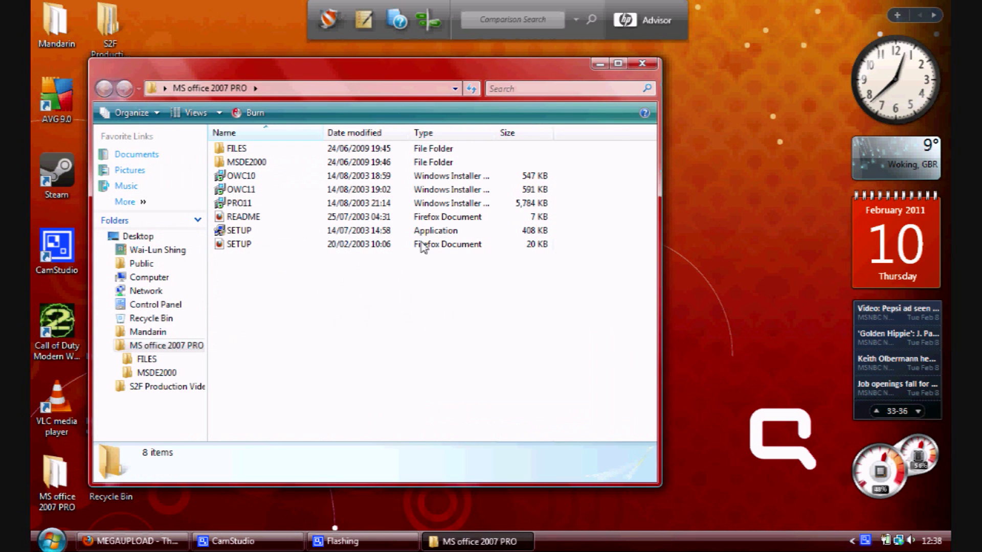
click(275, 231)
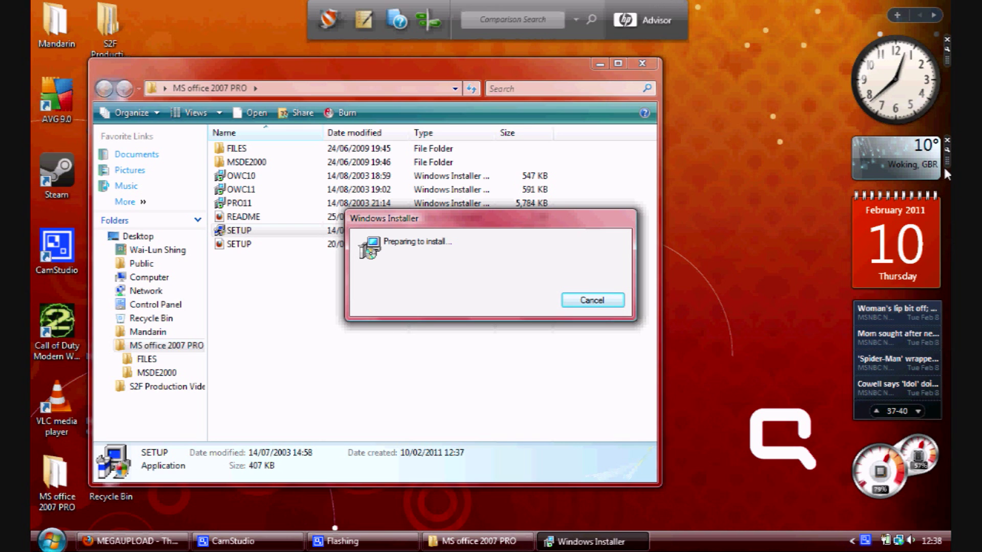
Step: Move the weather gadget below the calendar, then cancel and confirm exiting Office 2003 Setup
drag(944, 162, 943, 264)
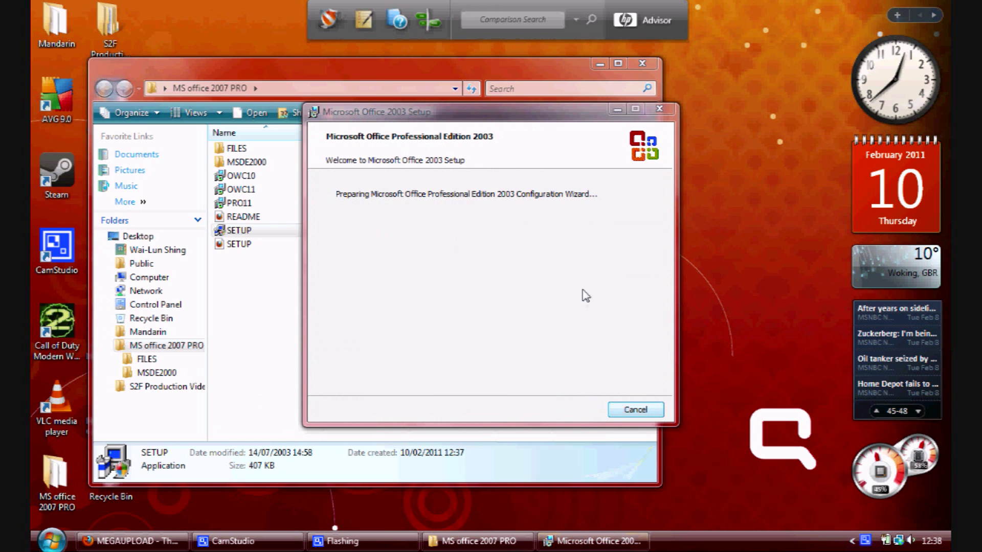
click(593, 537)
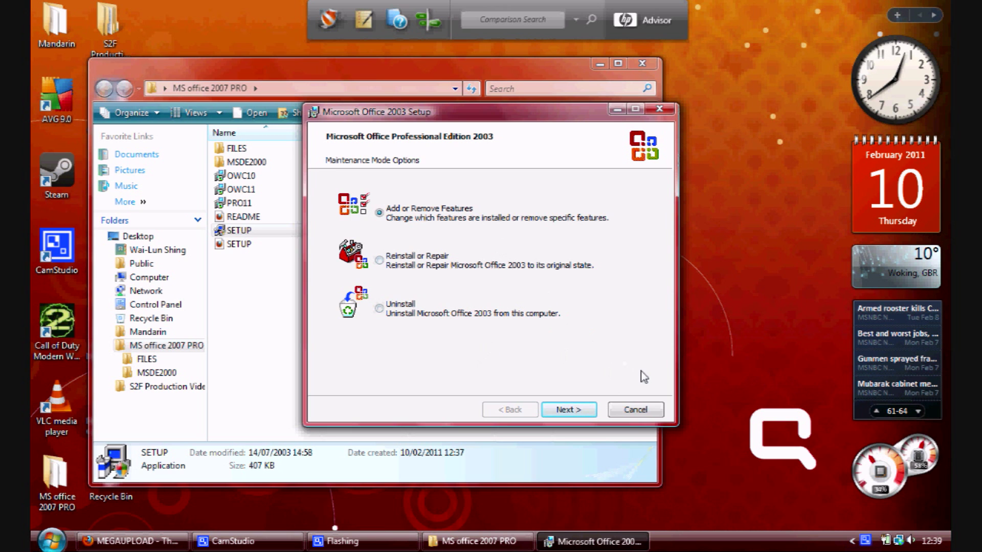
click(642, 412)
click(503, 297)
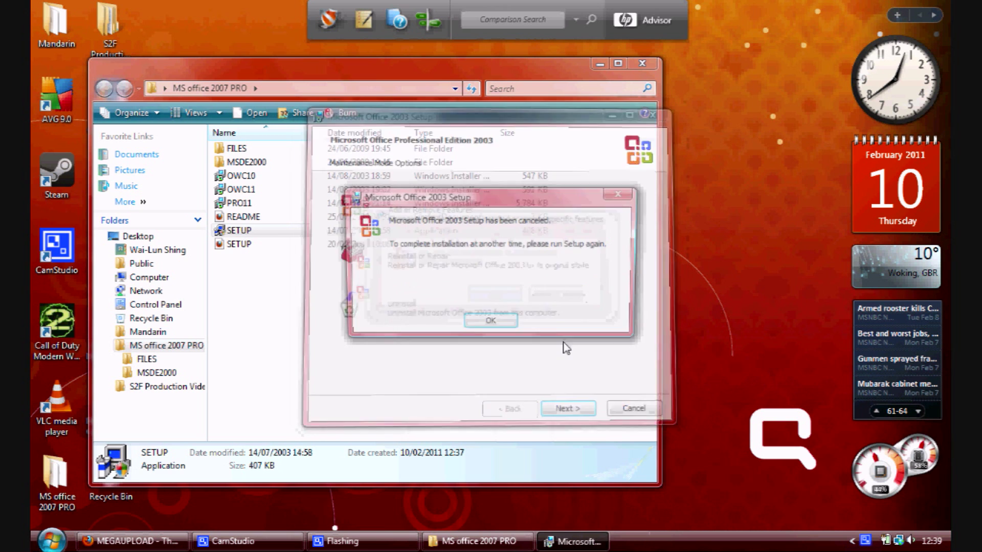
Step: Dismiss the setup-canceled message, close the MS office 2007 PRO folder, and expand Microsoft Office under All Programs
click(512, 330)
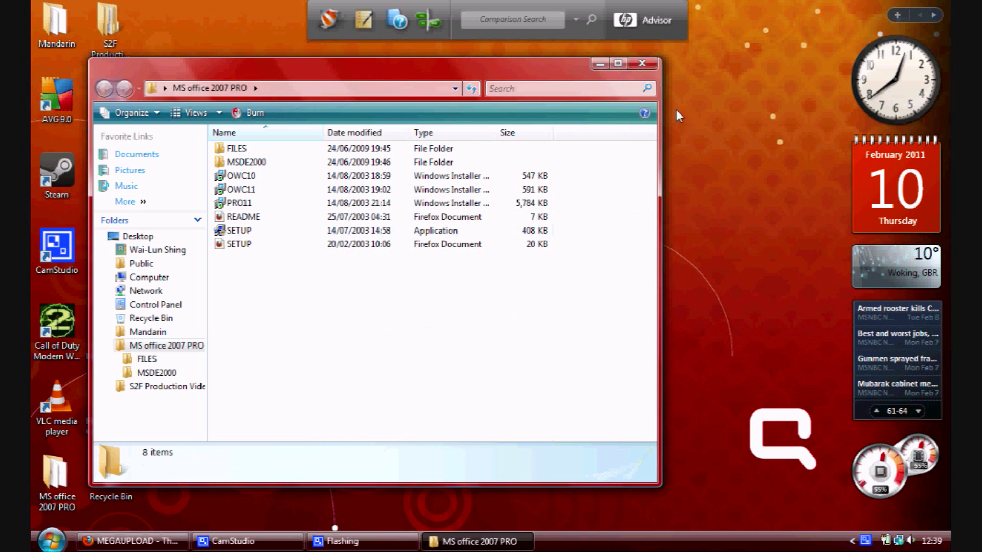
click(650, 64)
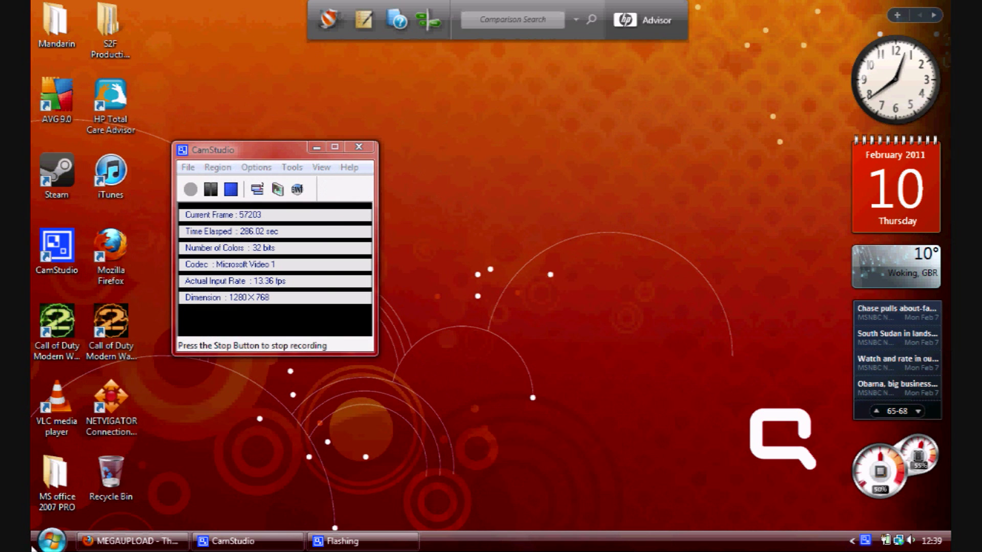
click(51, 540)
click(89, 494)
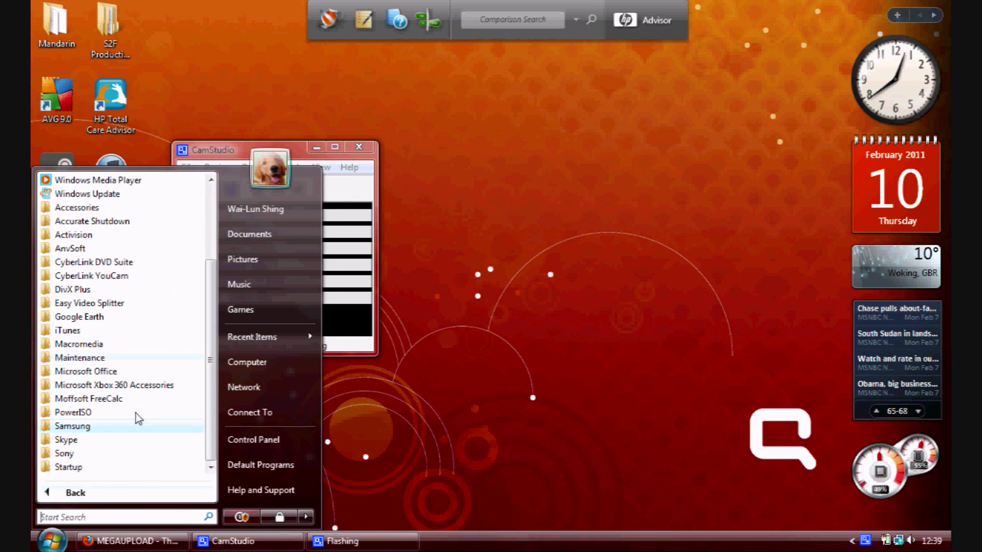
click(90, 501)
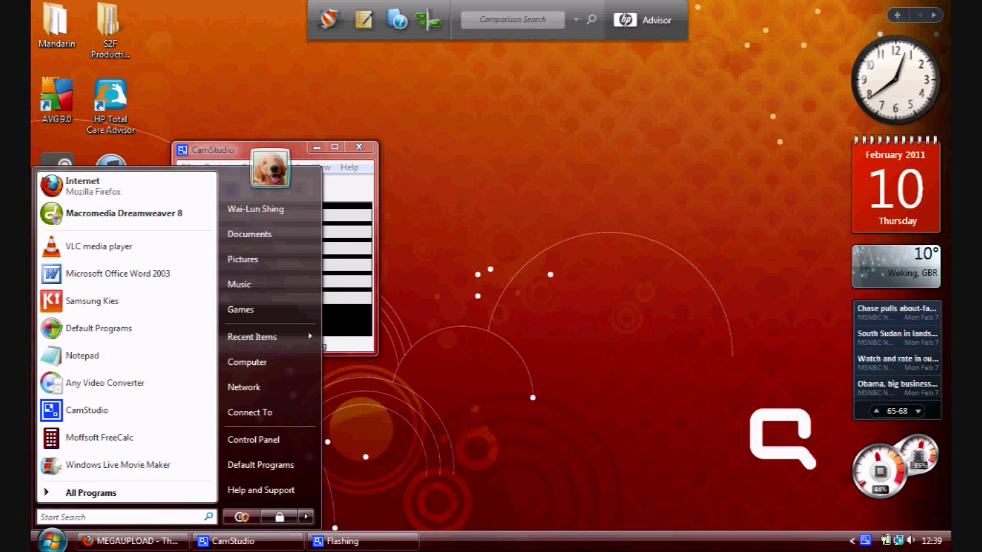
click(52, 540)
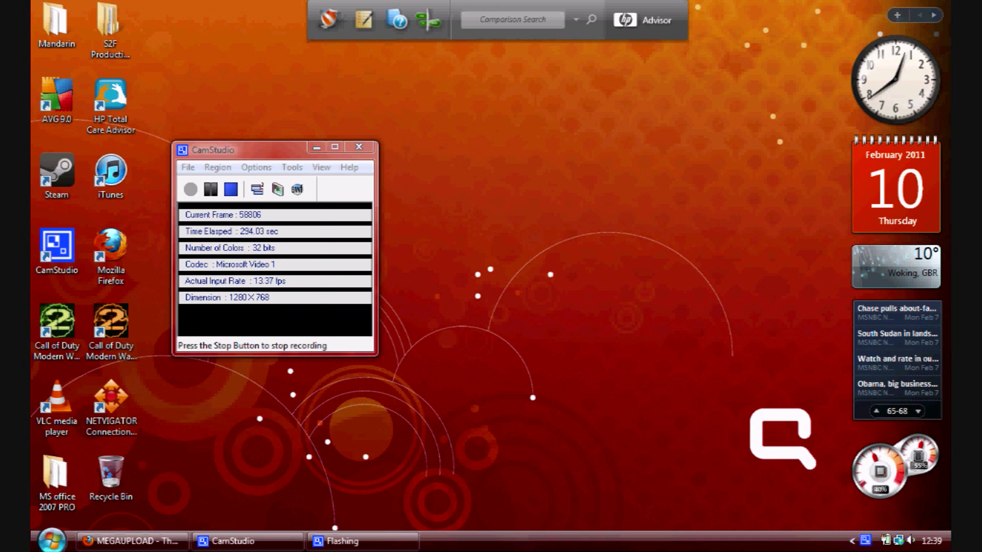
click(51, 541)
click(89, 494)
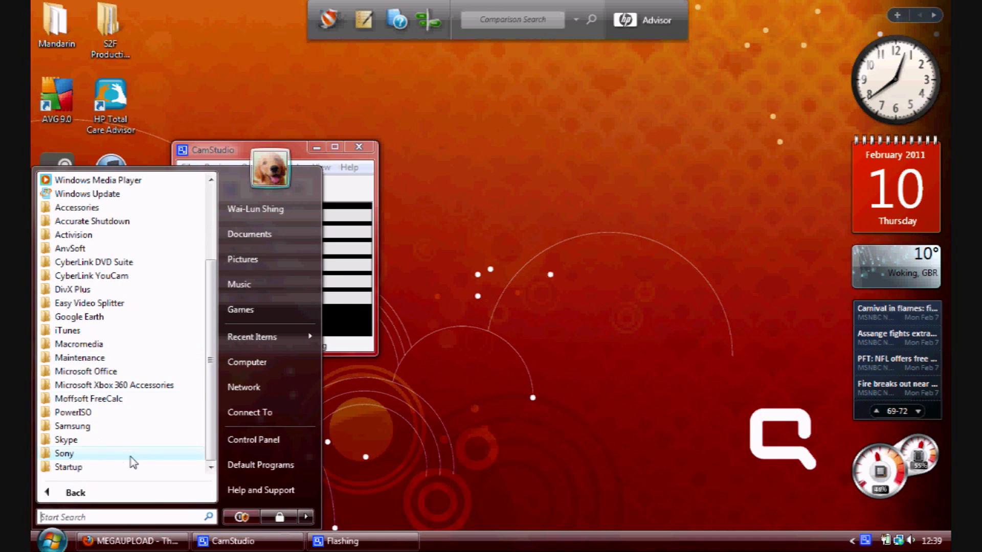
click(130, 373)
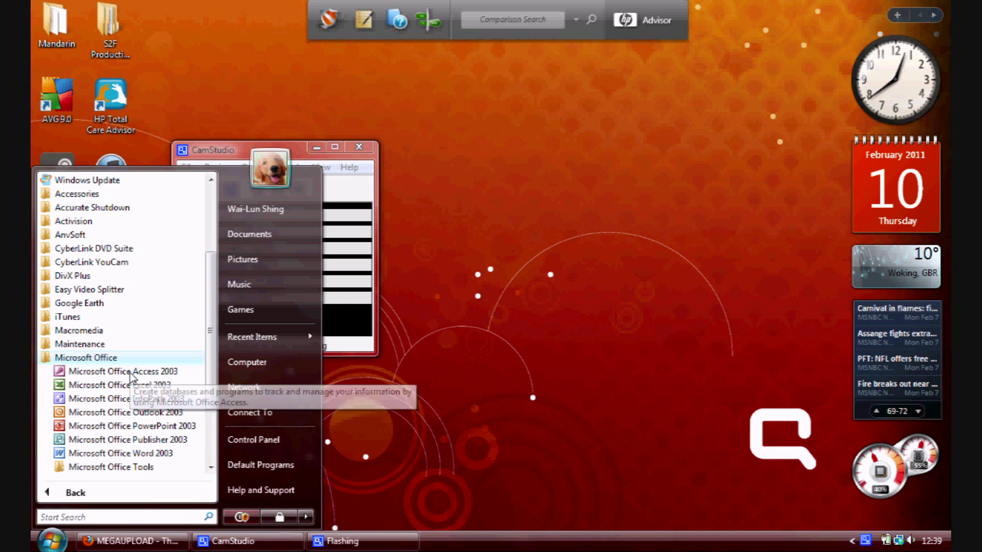
Step: Launch Word 2003 to a blank Document1, close the Getting Started pane, then exit Word
click(164, 453)
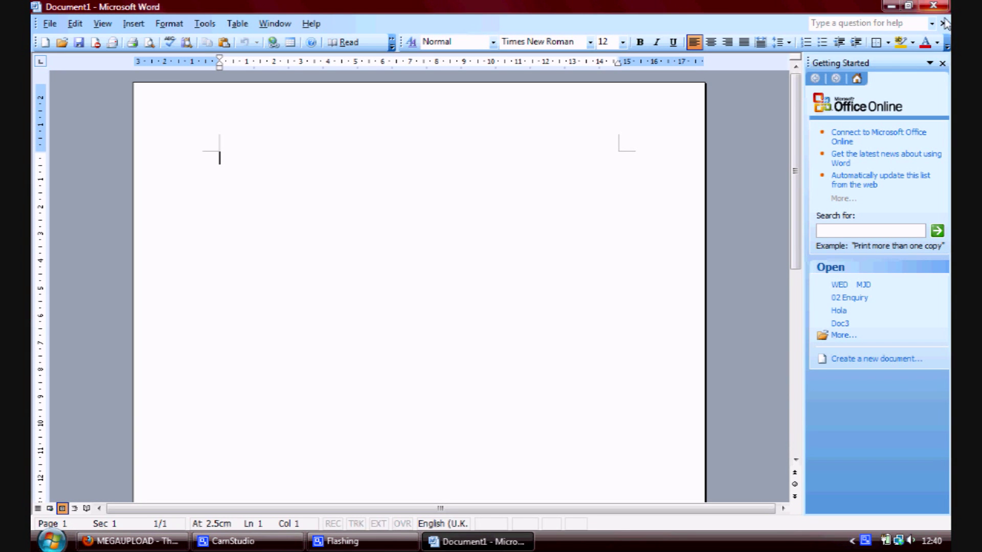
click(942, 63)
key(alt+F4)
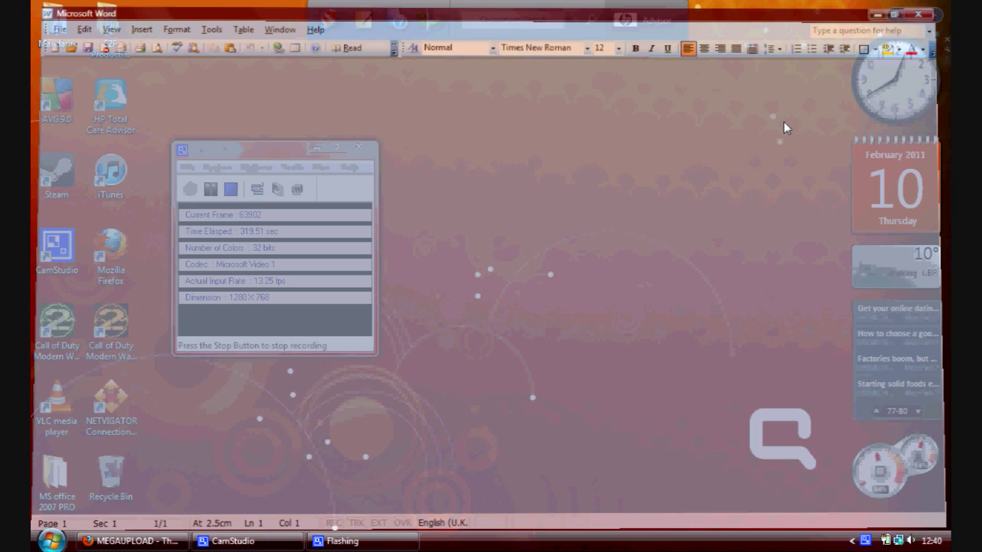